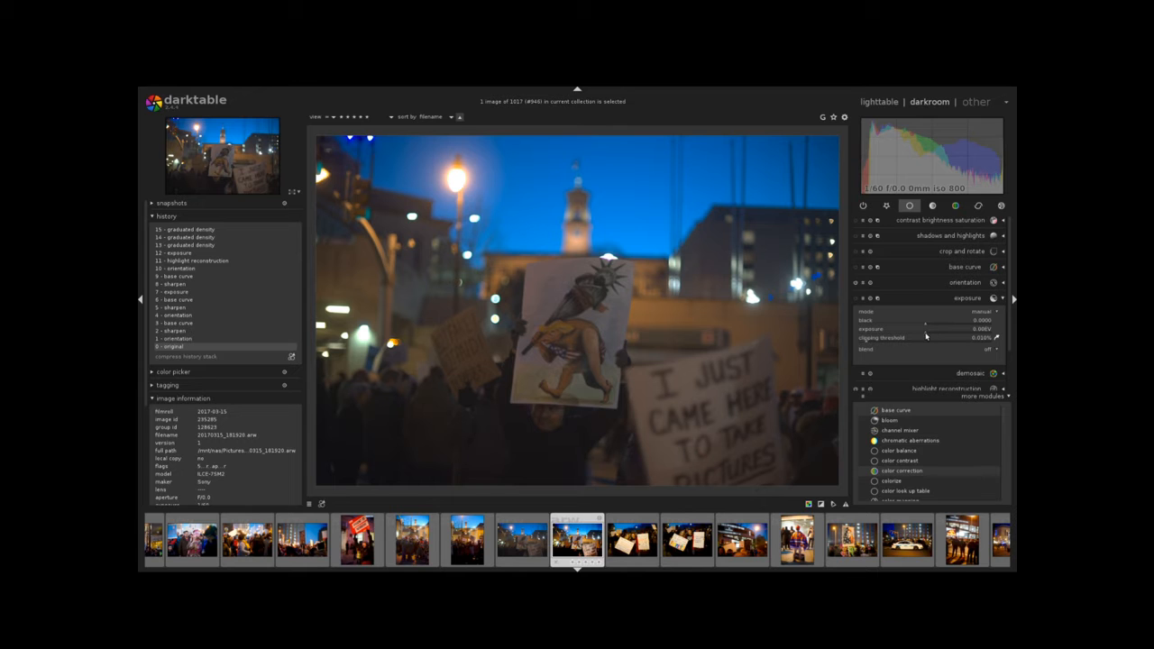
Raise and lower the exposure, then revert the image to its original history state.
{"action": "left_click_drag", "start_coordinate": [926, 336], "coordinate": [965, 337]}
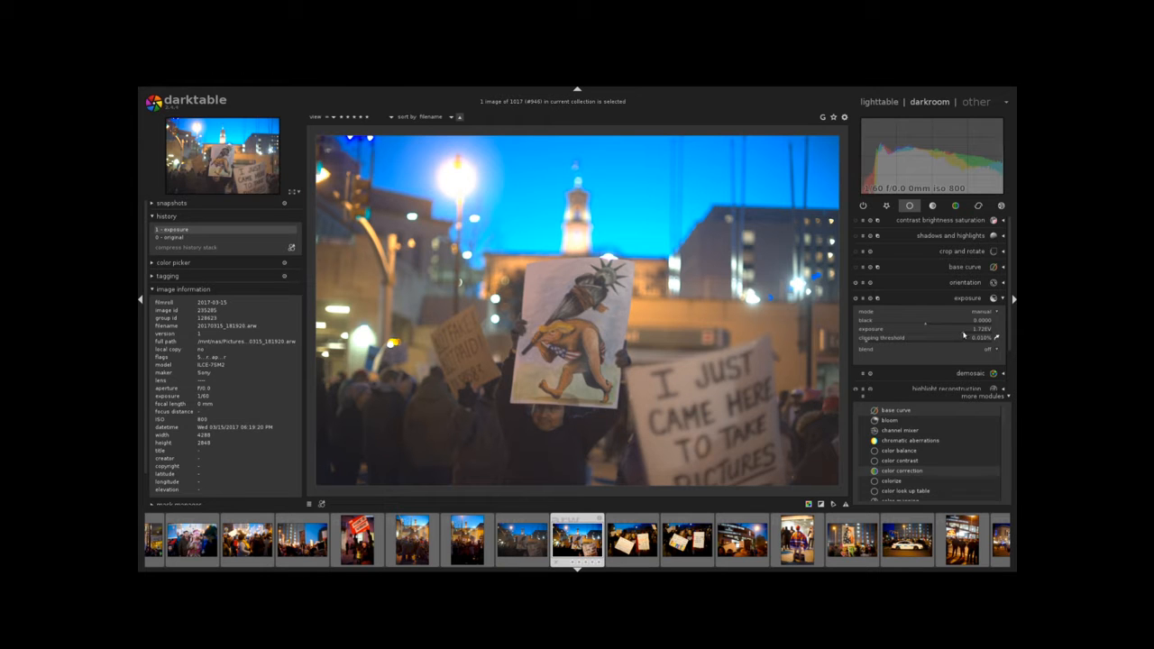
{"action": "left_click_drag", "start_coordinate": [964, 336], "coordinate": [868, 337]}
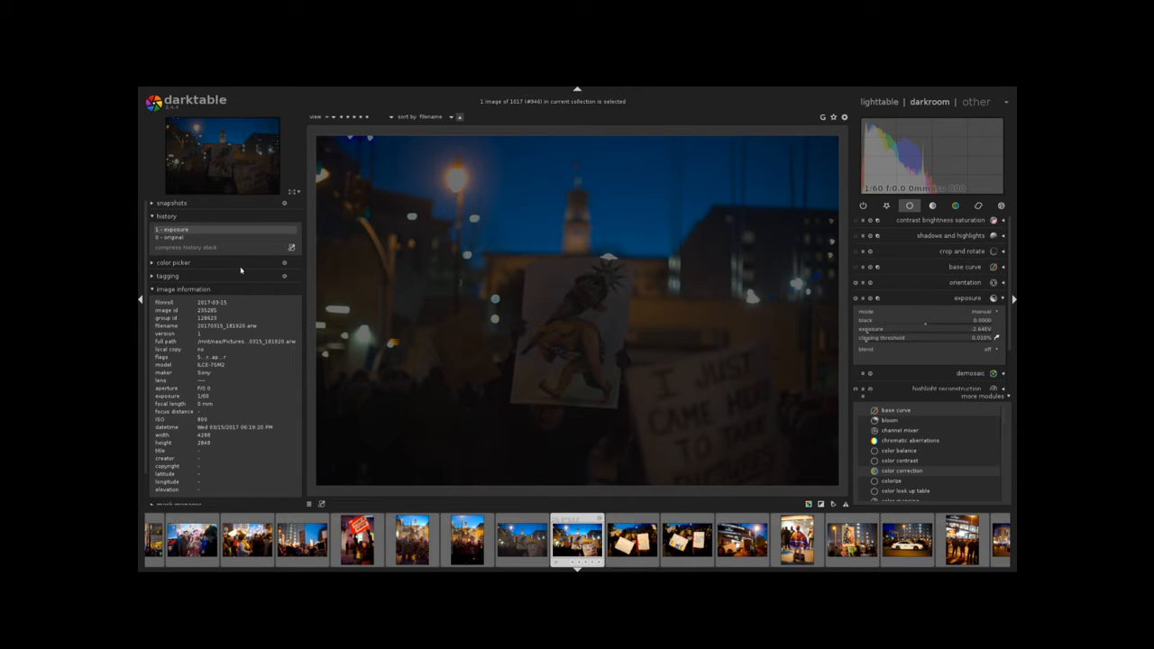
{"action": "left_click", "coordinate": [194, 237]}
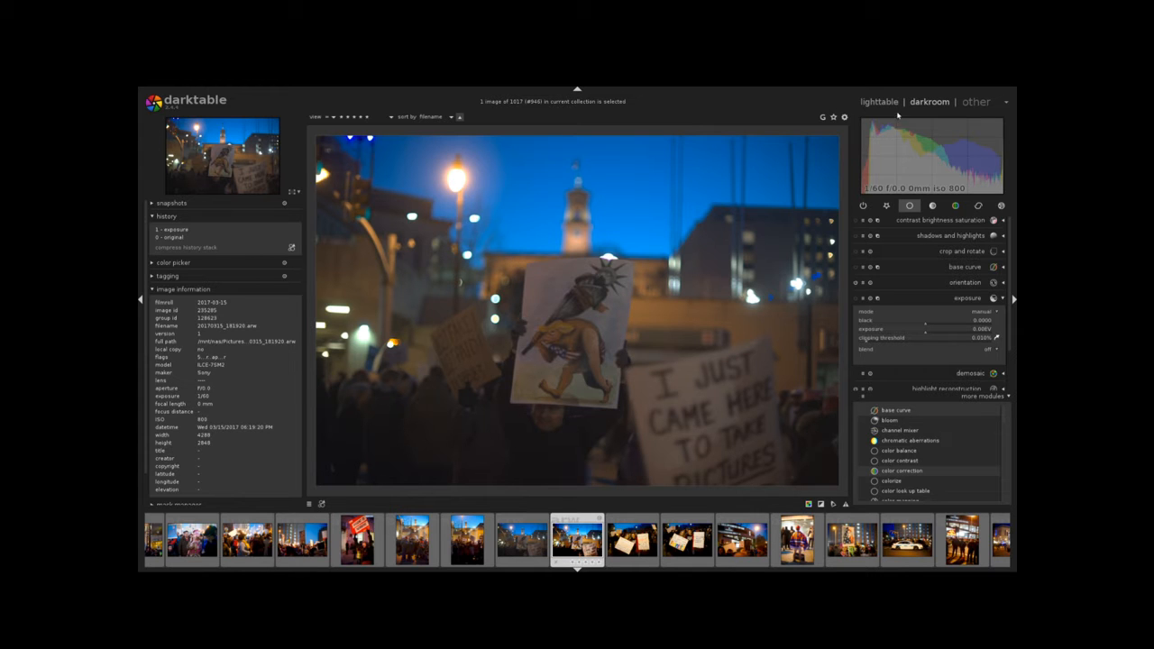
Undo the recent exposure edits one step at a time.
{"action": "key", "text": "ctrl+z"}
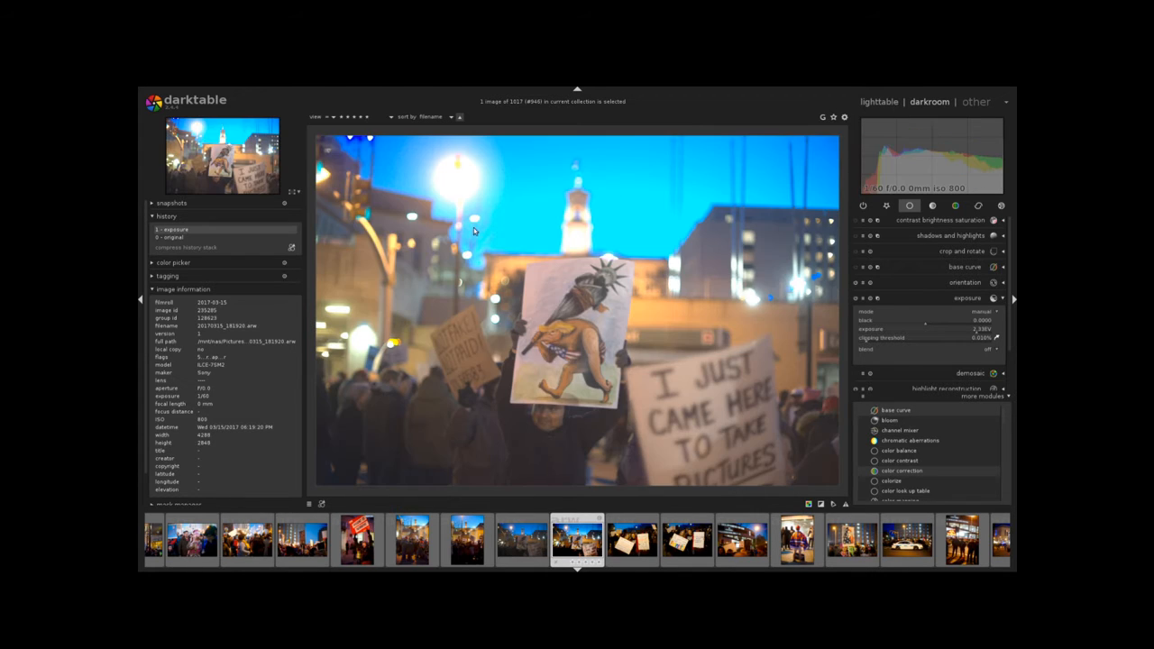
{"action": "key", "text": "ctrl+z"}
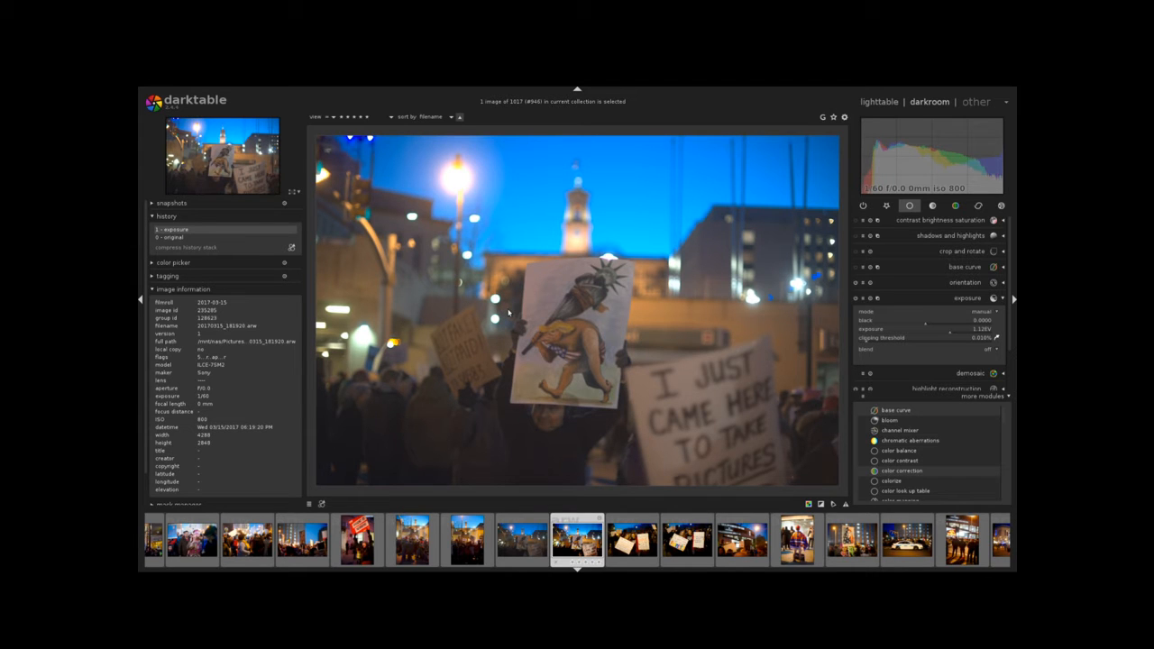
{"action": "key", "text": "ctrl+z"}
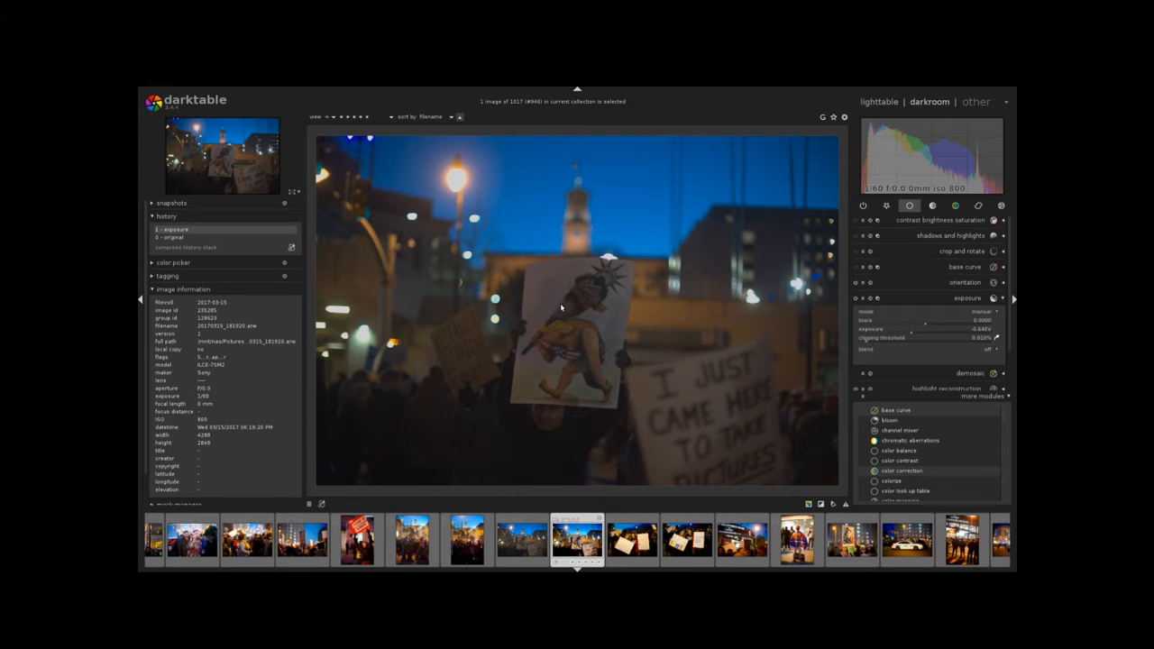
{"action": "key", "text": "Down"}
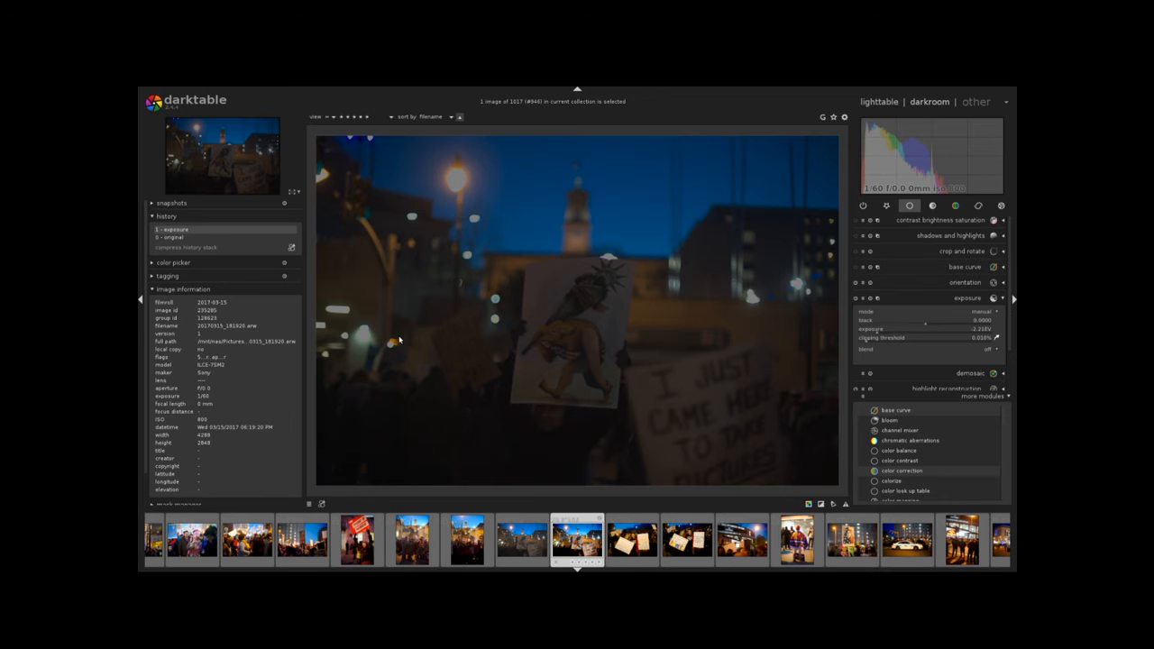
Switch to the lighttable and open the selected image in the darkroom.
{"action": "key", "text": "l"}
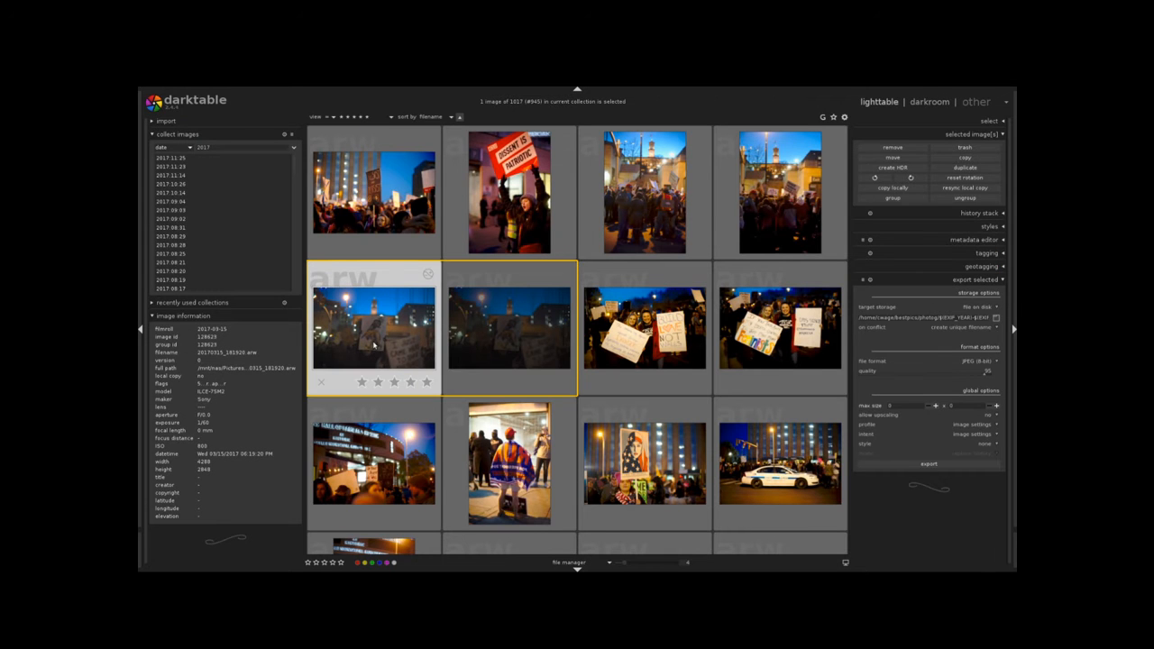
{"action": "key", "text": "d"}
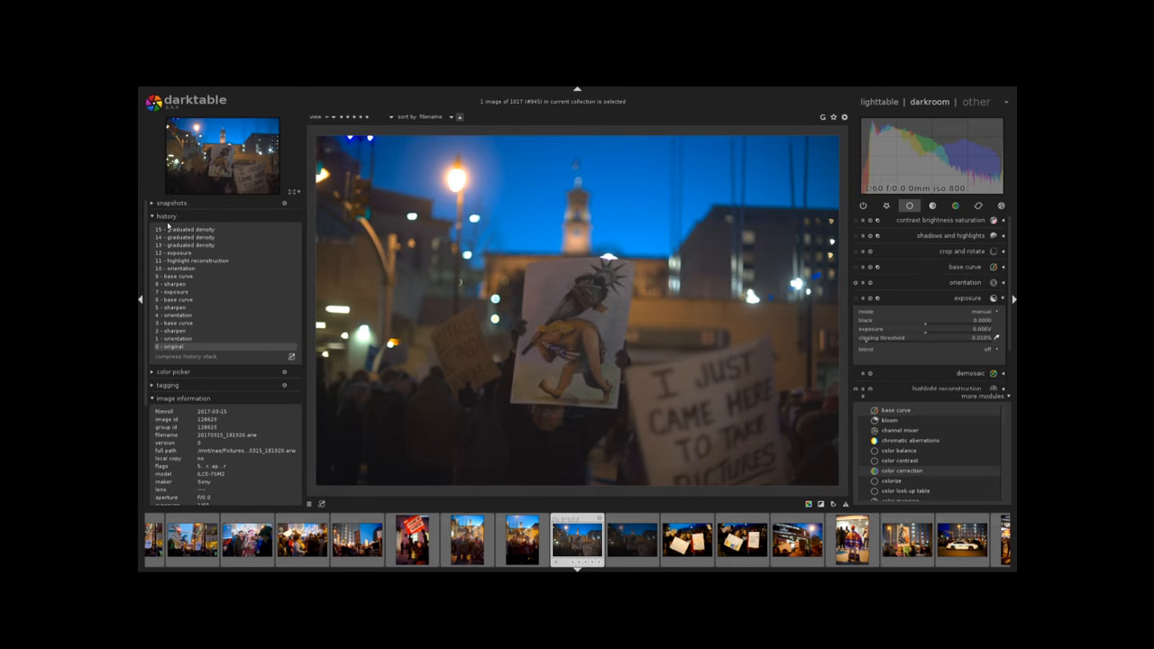
Step back to history item 3 - base curve and toggle the image zoom.
{"action": "left_click", "coordinate": [186, 324]}
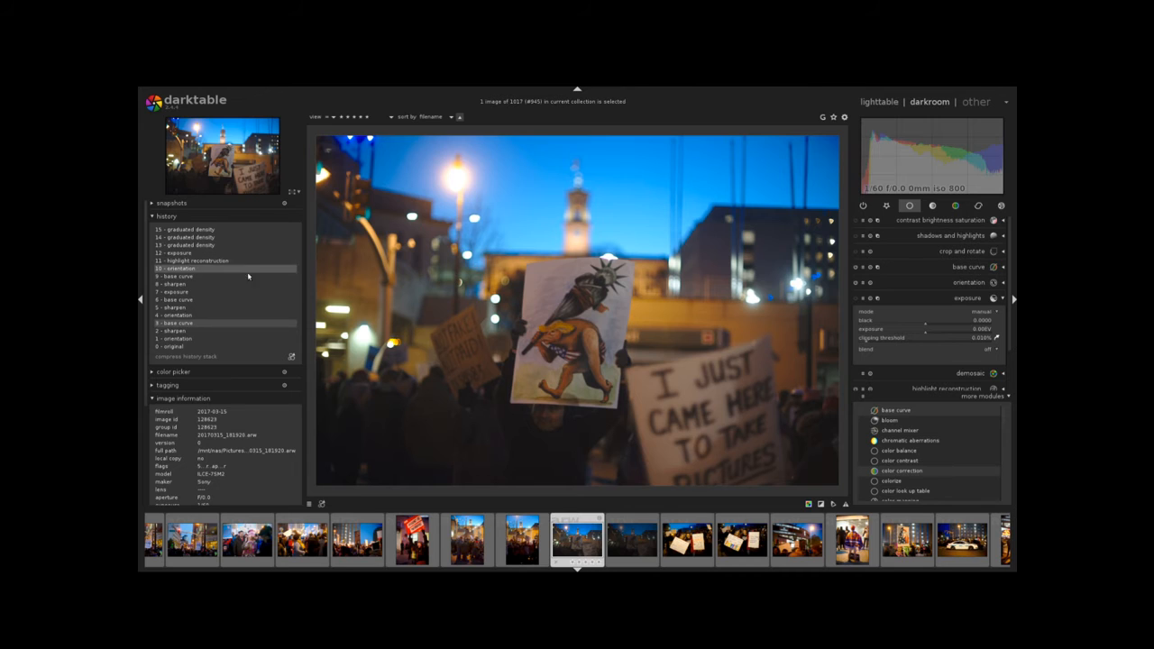
{"action": "middle_click", "coordinate": [559, 378]}
{"action": "middle_click", "coordinate": [563, 377]}
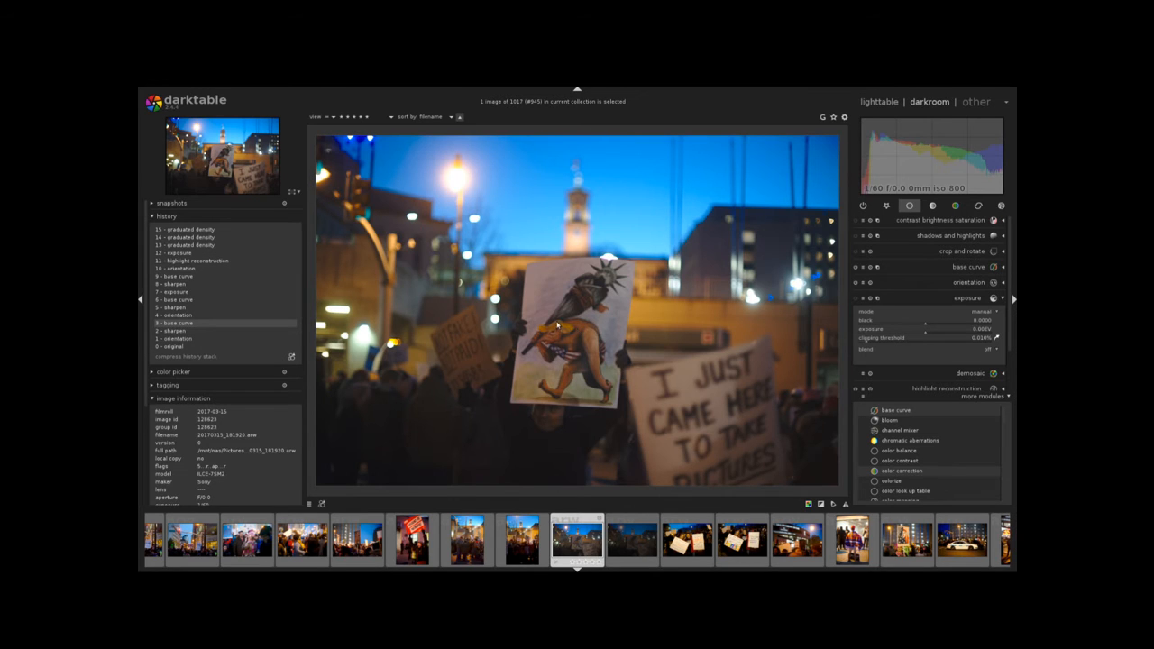
Show the correction module group and expand then collapse the denoise (non-local means) module.
{"action": "left_click", "coordinate": [977, 207]}
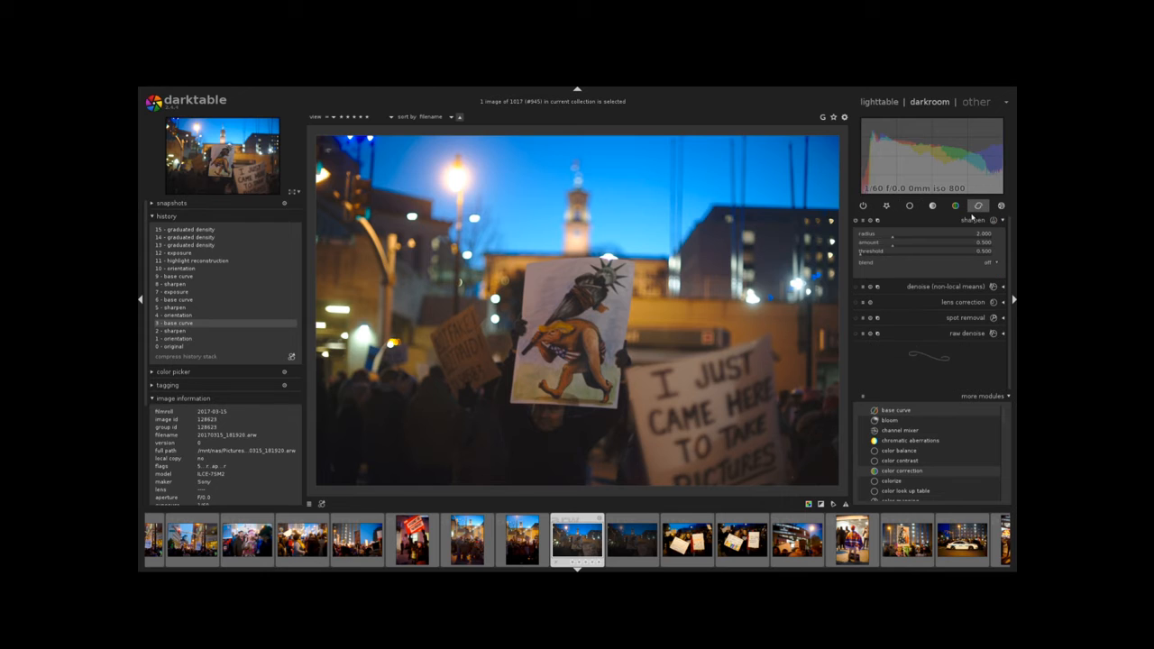
{"action": "left_click", "coordinate": [965, 288]}
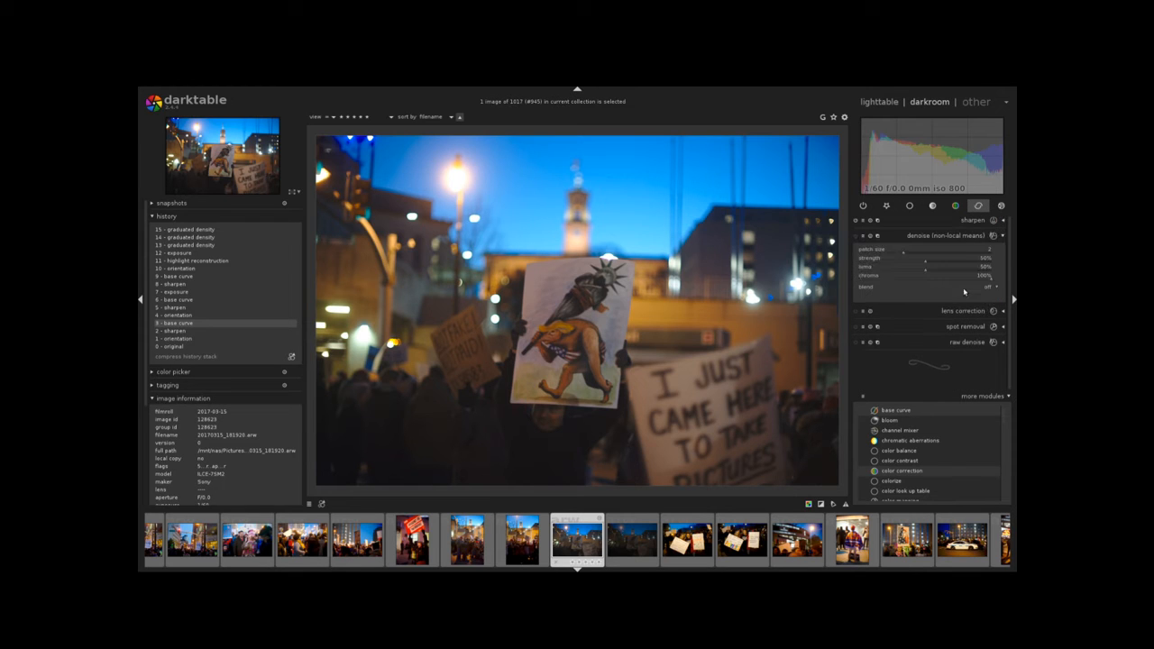
{"action": "left_click", "coordinate": [957, 238]}
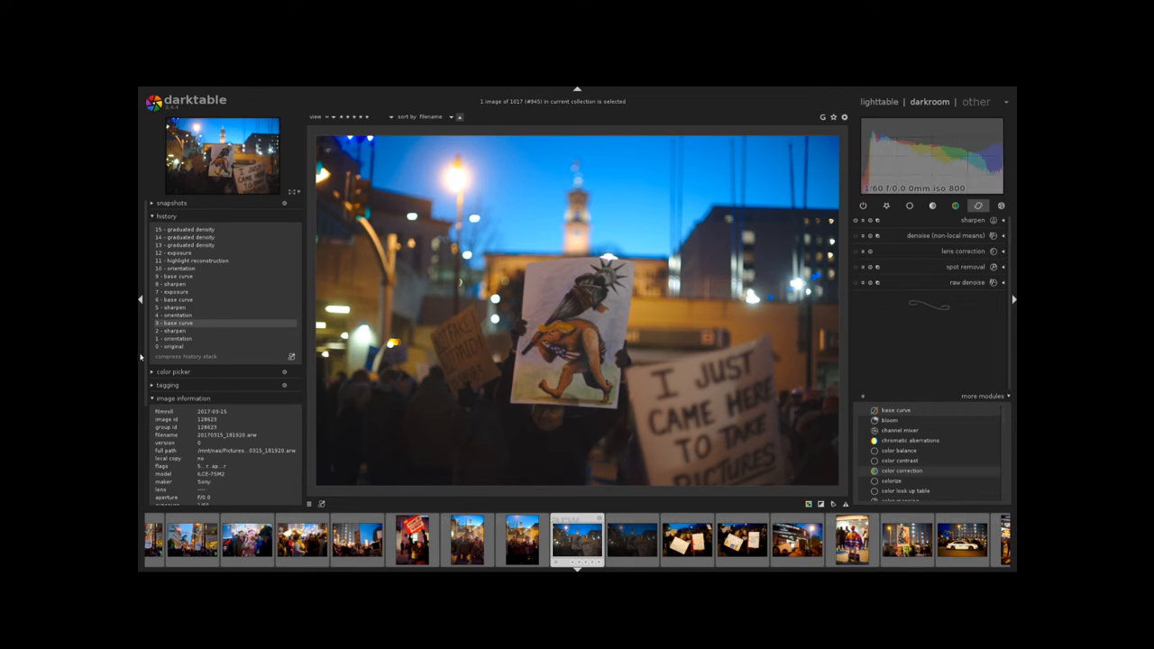
Step through the history stack from 5 - sharpen up to 14 - graduated density.
{"action": "left_click", "coordinate": [193, 309]}
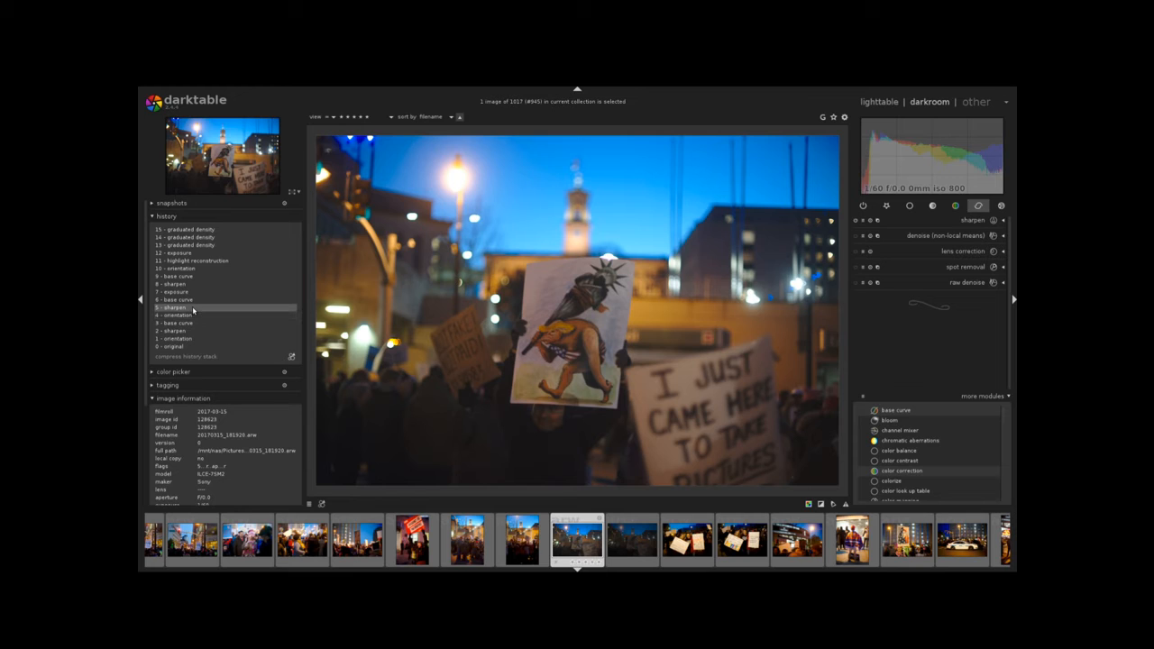
{"action": "left_click", "coordinate": [195, 299]}
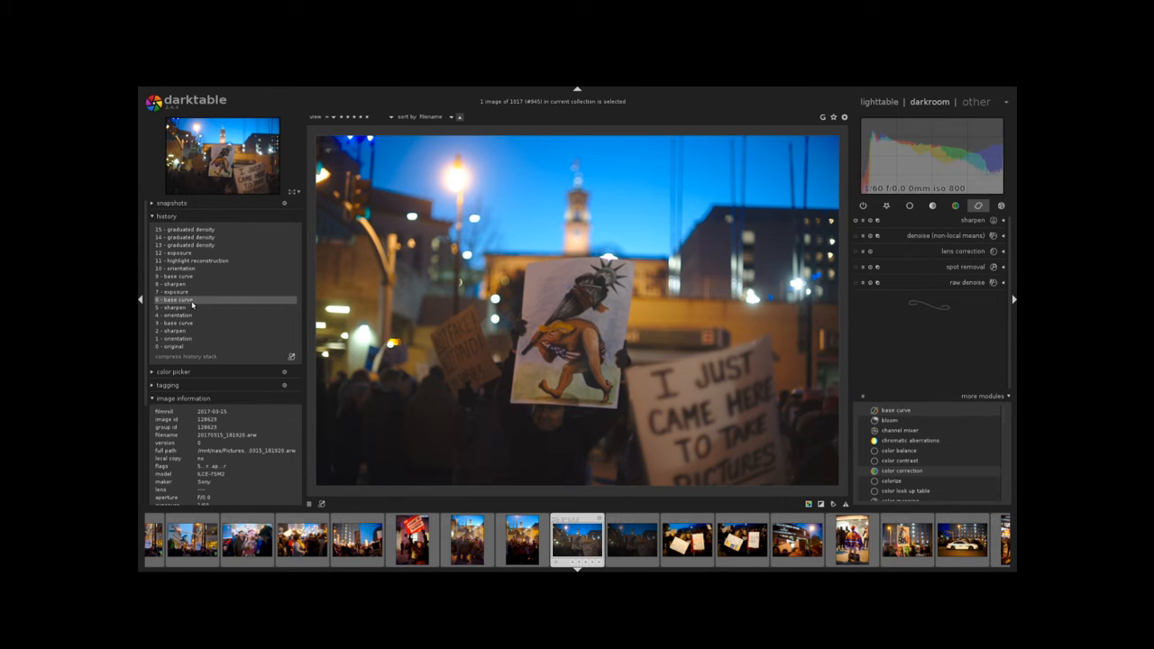
{"action": "left_click", "coordinate": [910, 206]}
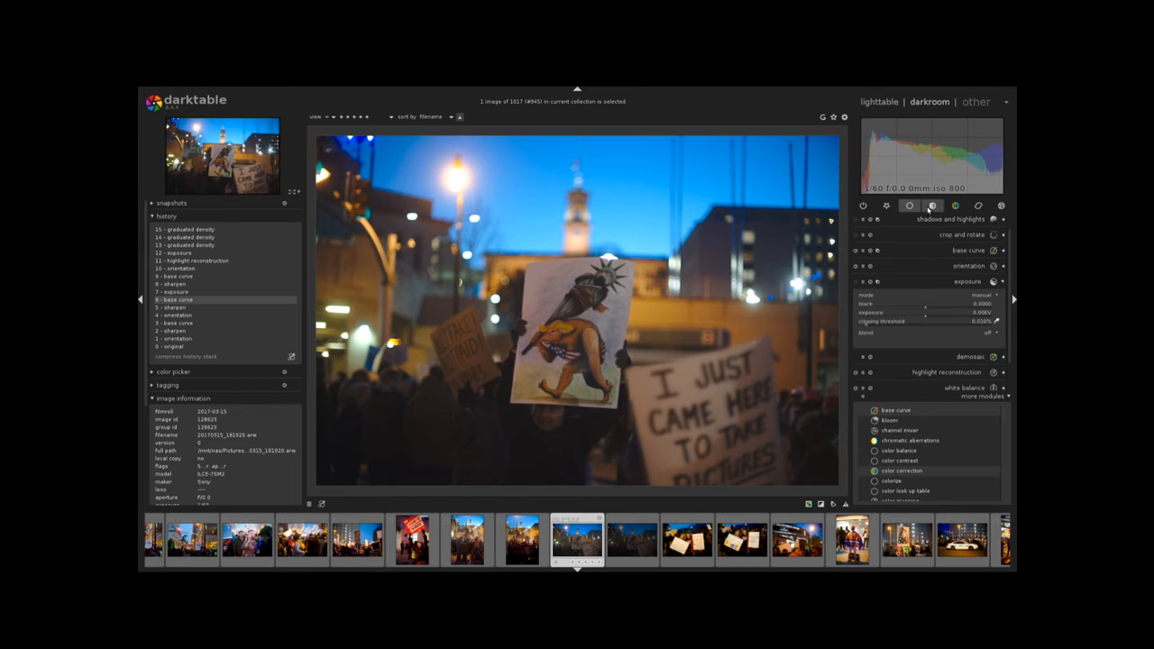
{"action": "left_click", "coordinate": [199, 293]}
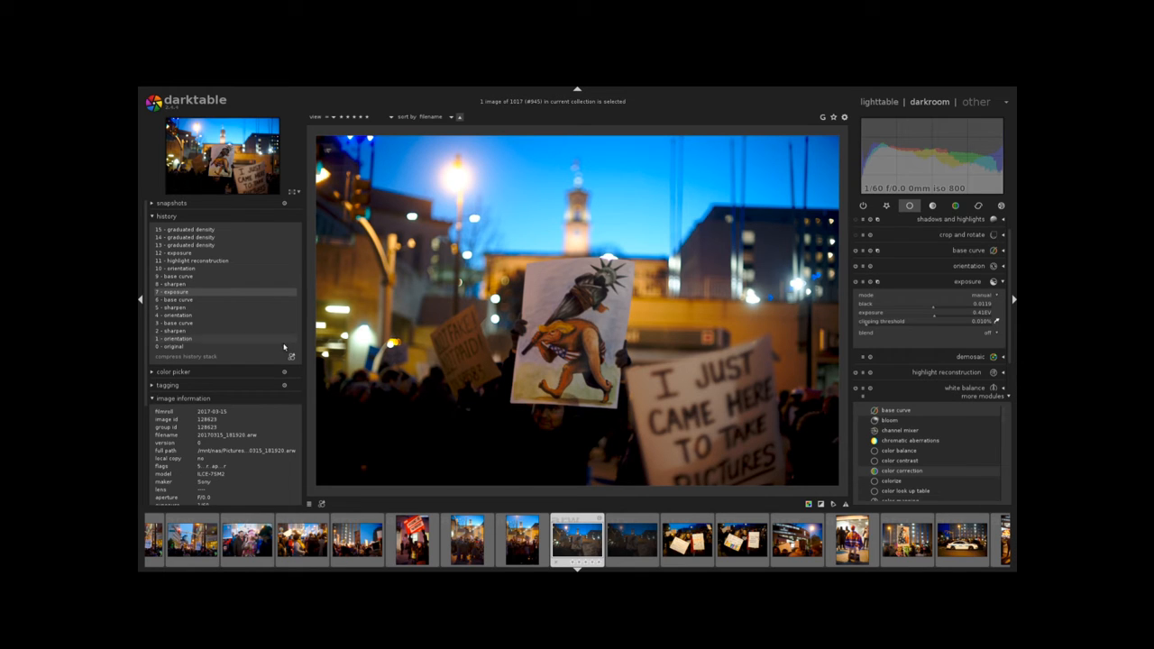
{"action": "left_click", "coordinate": [184, 285]}
{"action": "left_click", "coordinate": [182, 278]}
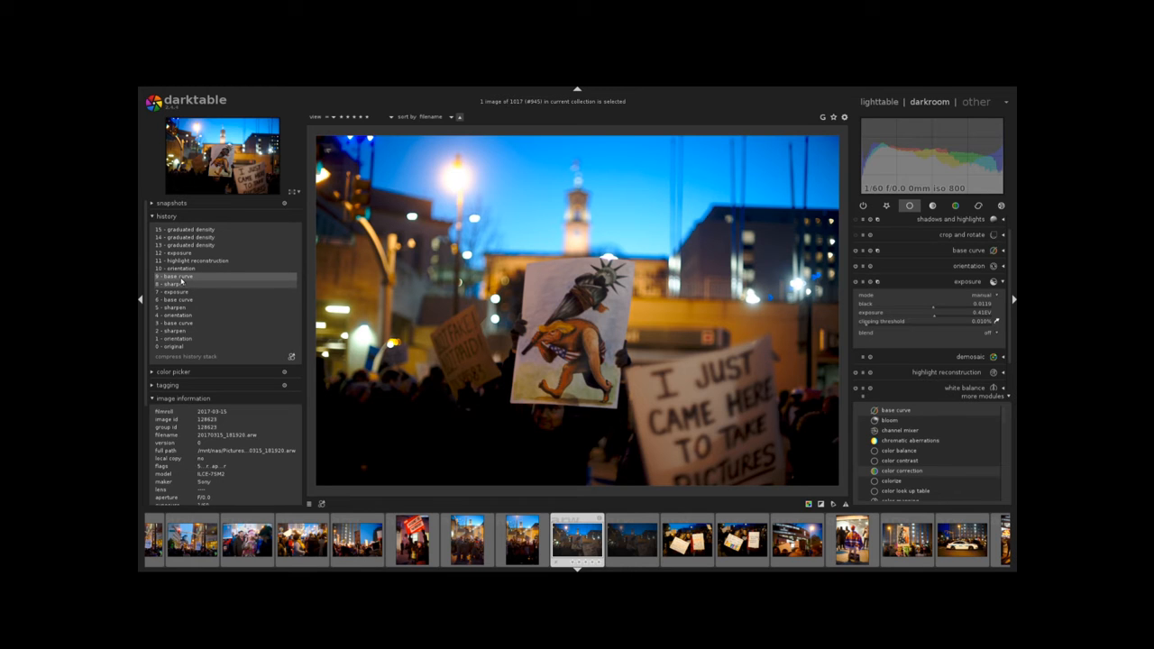
{"action": "left_click", "coordinate": [184, 268]}
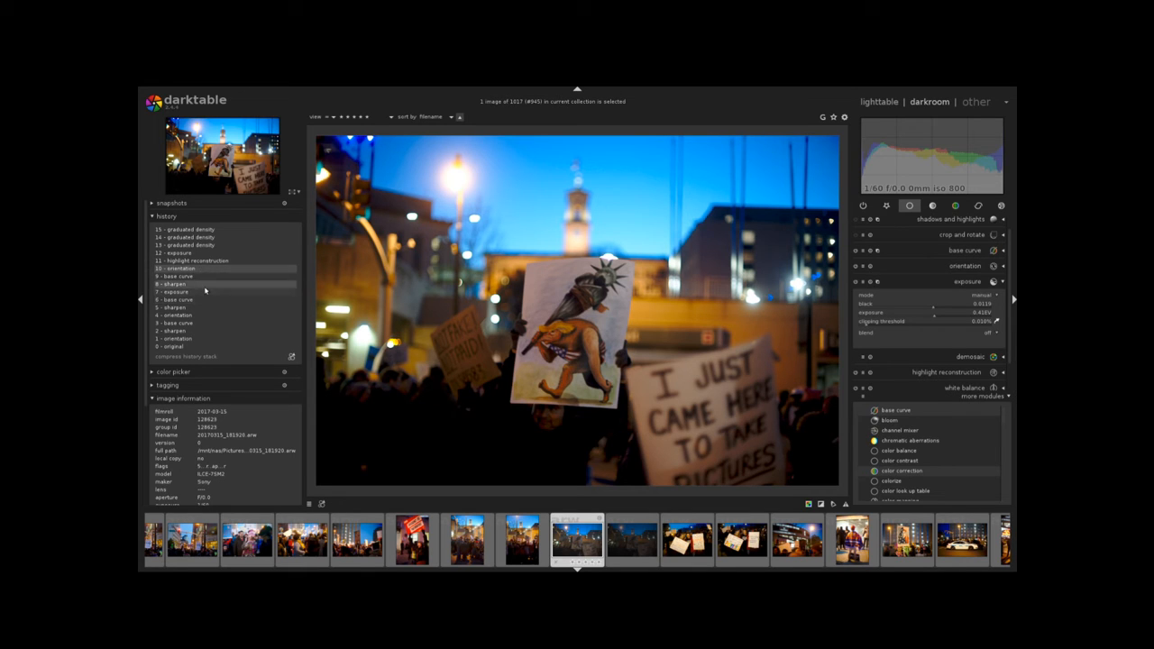
{"action": "left_click", "coordinate": [212, 261]}
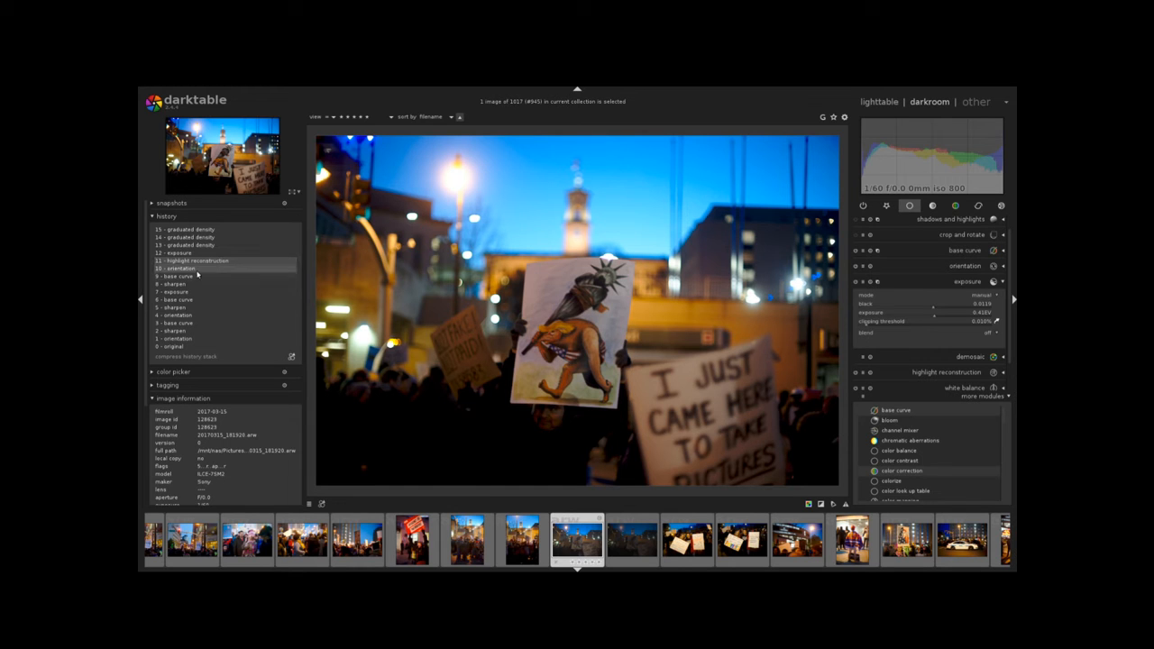
{"action": "left_click", "coordinate": [202, 256]}
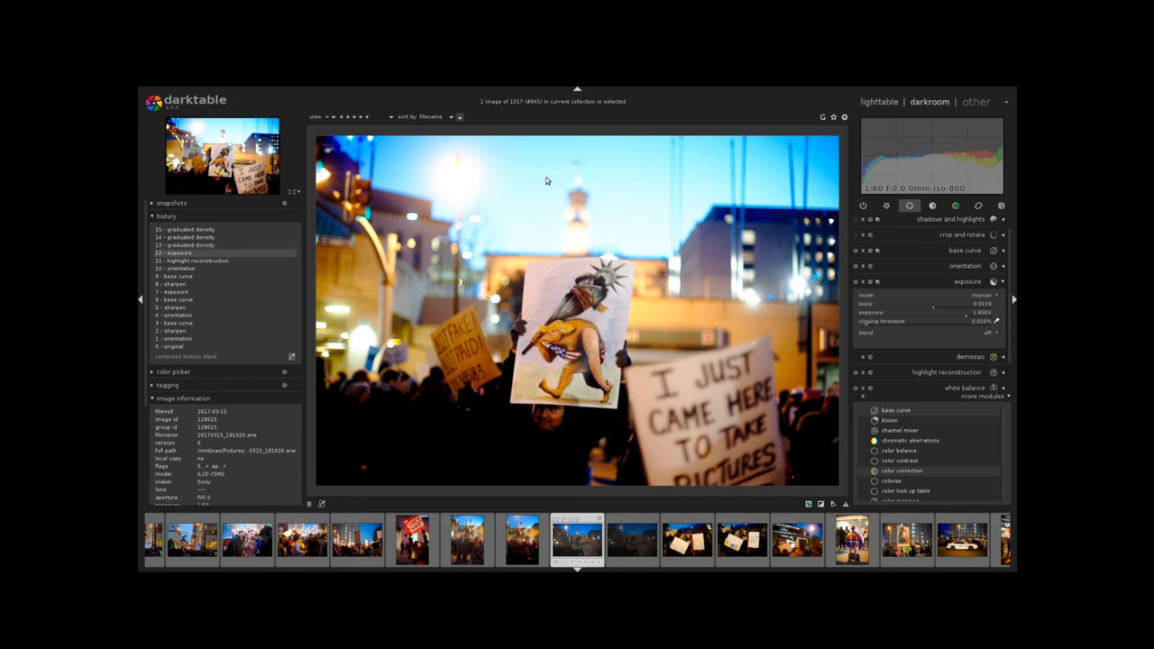
{"action": "left_click", "coordinate": [225, 247]}
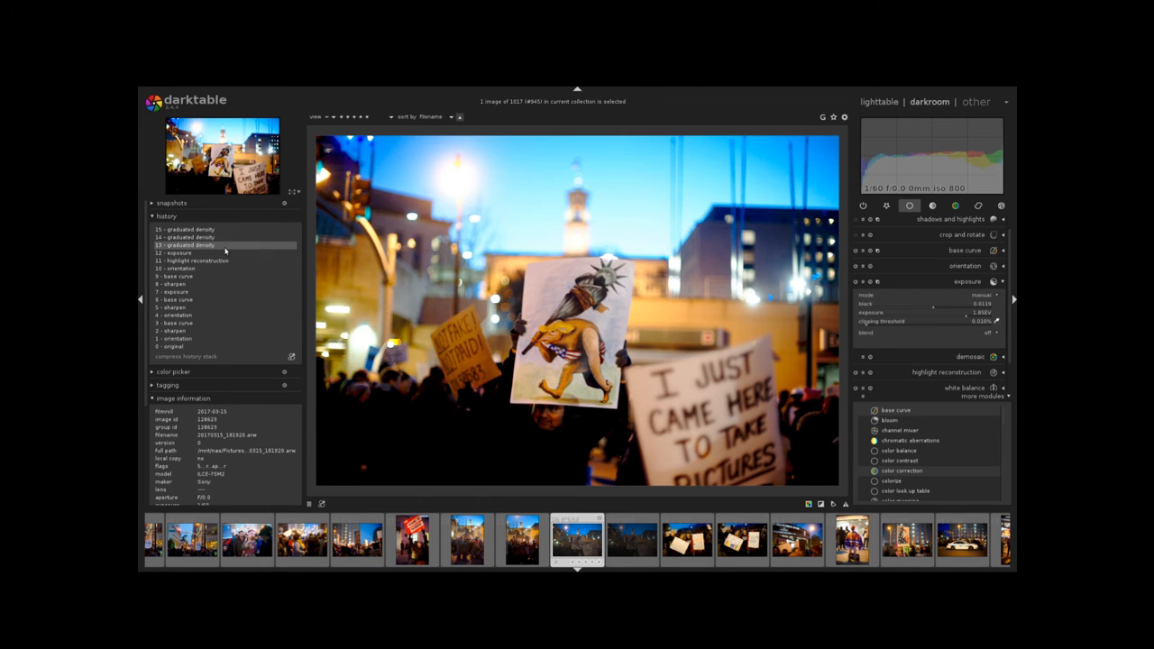
{"action": "left_click", "coordinate": [222, 237]}
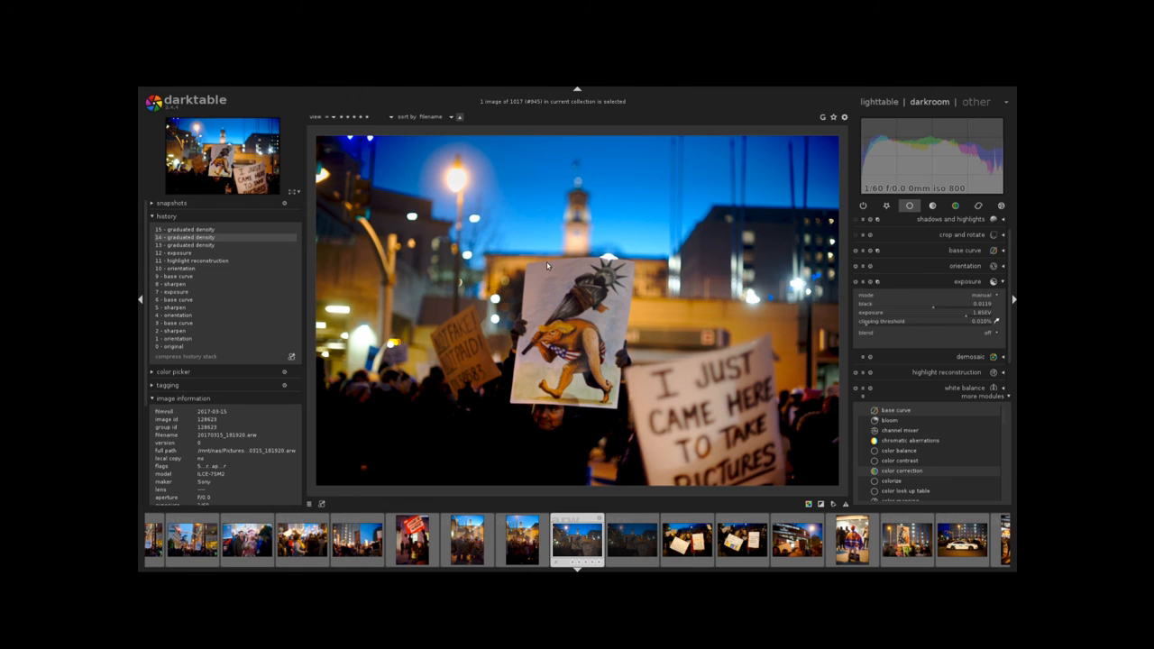
Browse the module groups and scroll through the more modules list.
{"action": "left_click", "coordinate": [934, 206]}
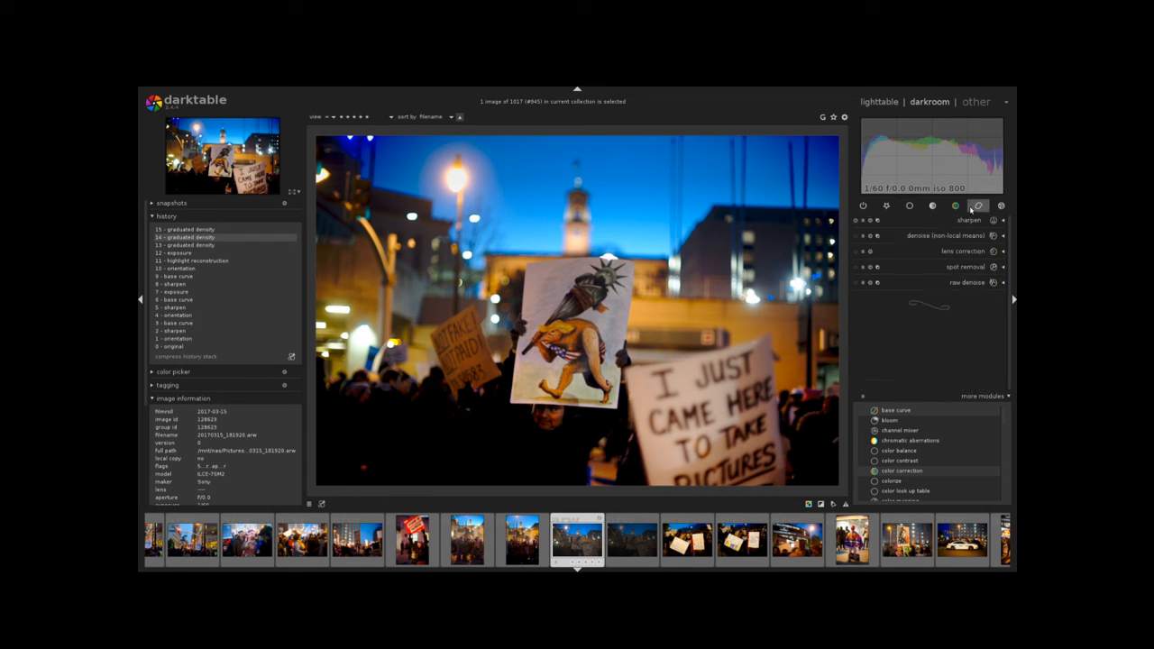
{"action": "left_click", "coordinate": [909, 205]}
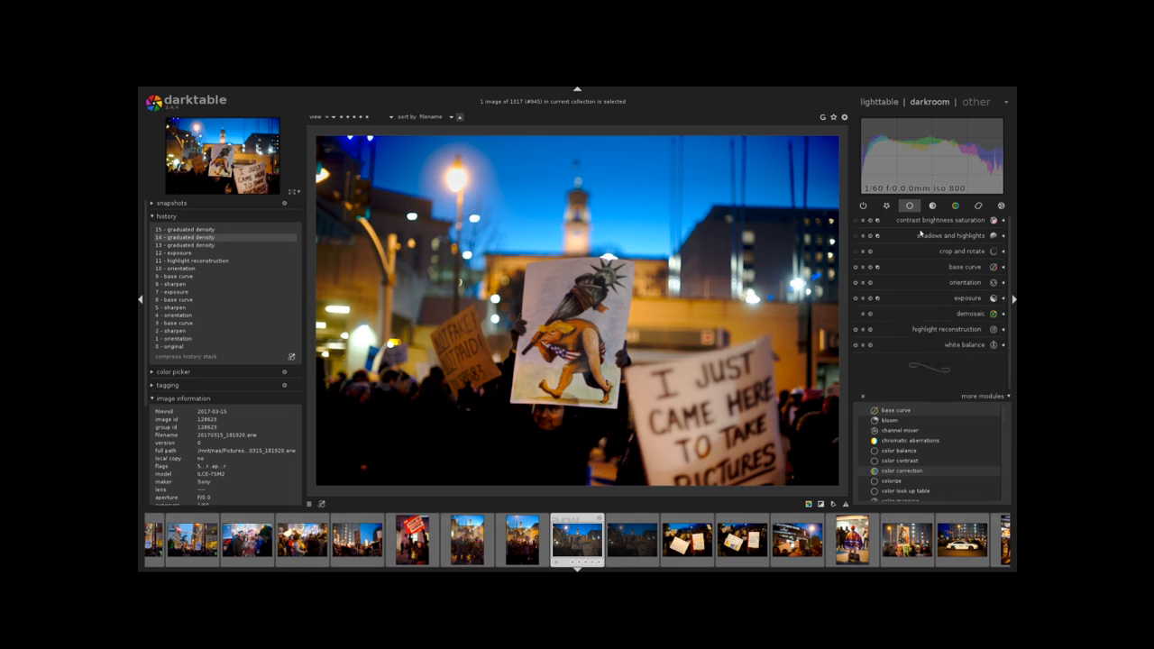
{"action": "scroll", "coordinate": [927, 466], "scroll_direction": "down", "scroll_amount": 5}
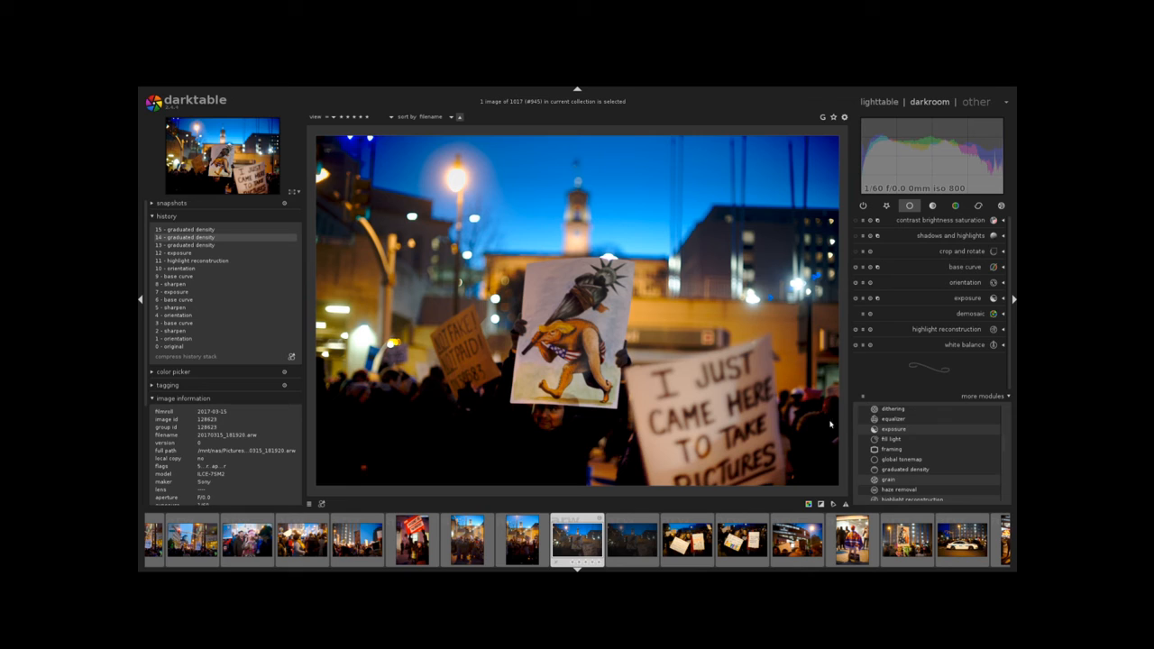
{"action": "left_click", "coordinate": [933, 205]}
{"action": "left_click", "coordinate": [956, 205]}
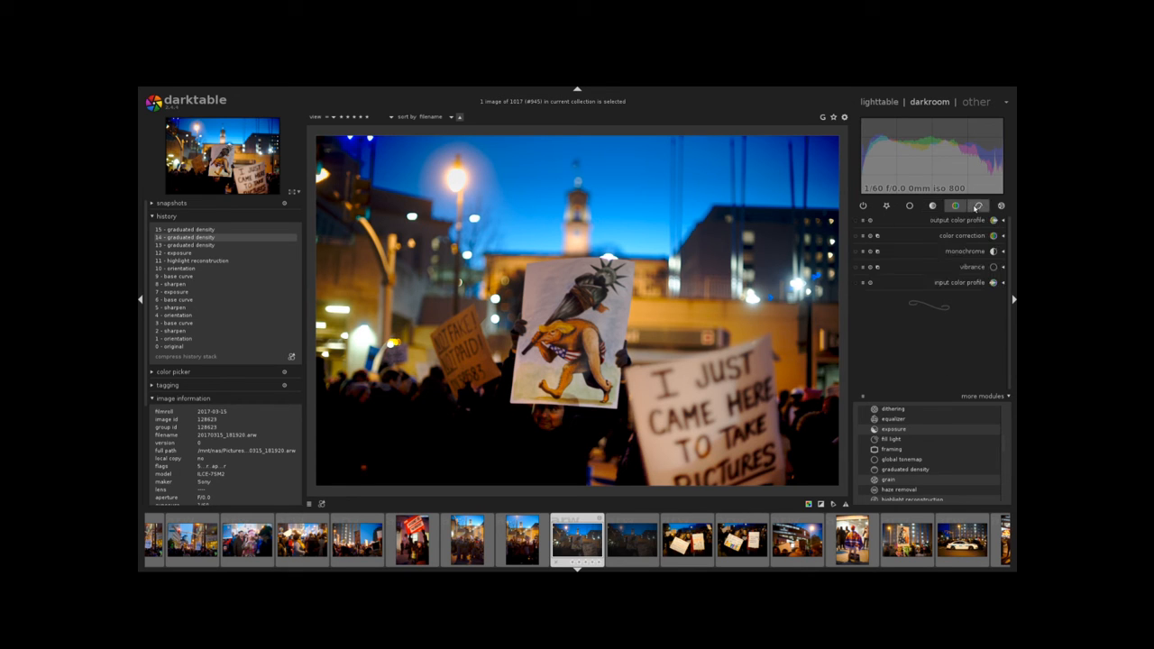
{"action": "left_click", "coordinate": [978, 207]}
{"action": "left_click", "coordinate": [1001, 207]}
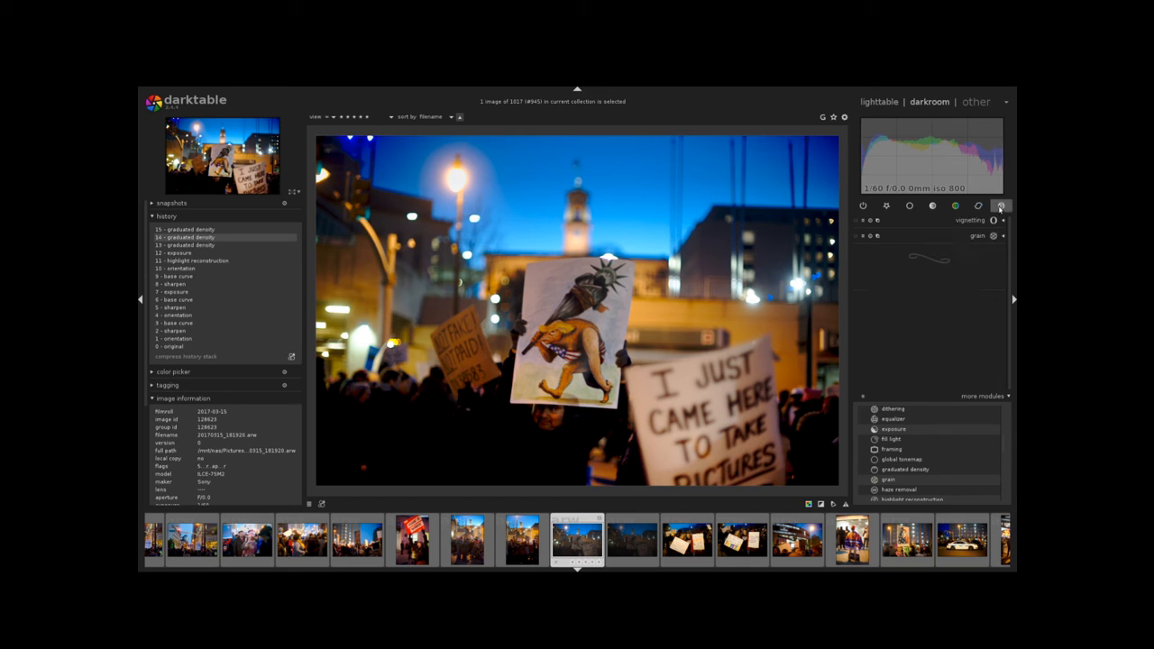
{"action": "left_click", "coordinate": [913, 207]}
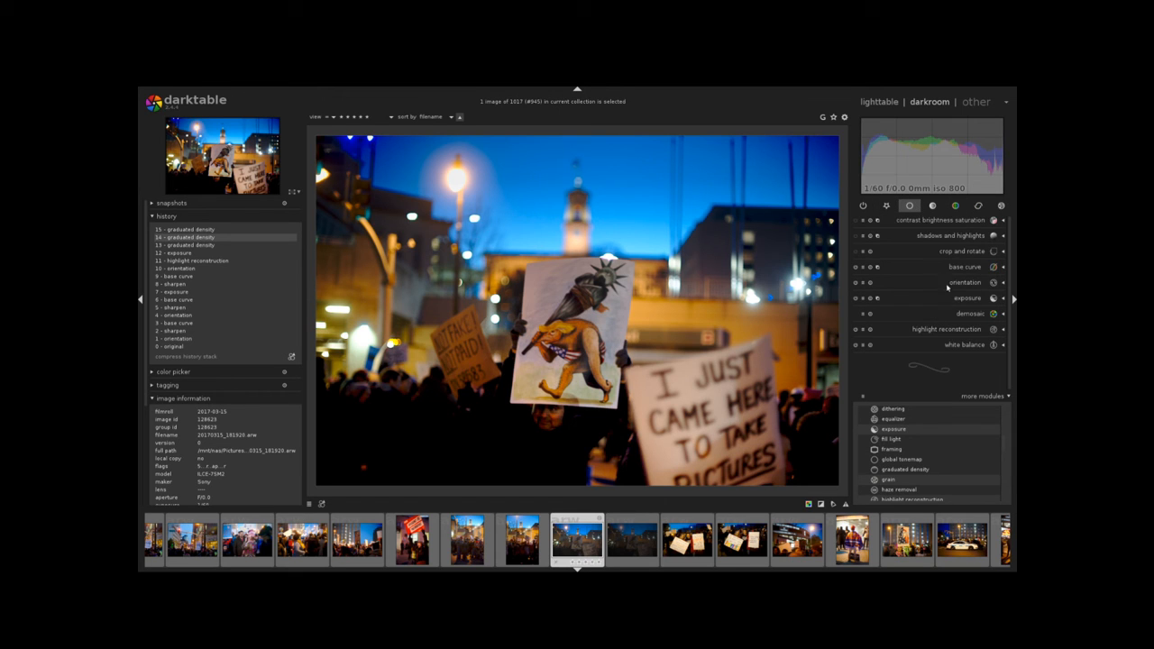
Open the graduated density module from the more modules list and expand its settings.
{"action": "left_click", "coordinate": [897, 474]}
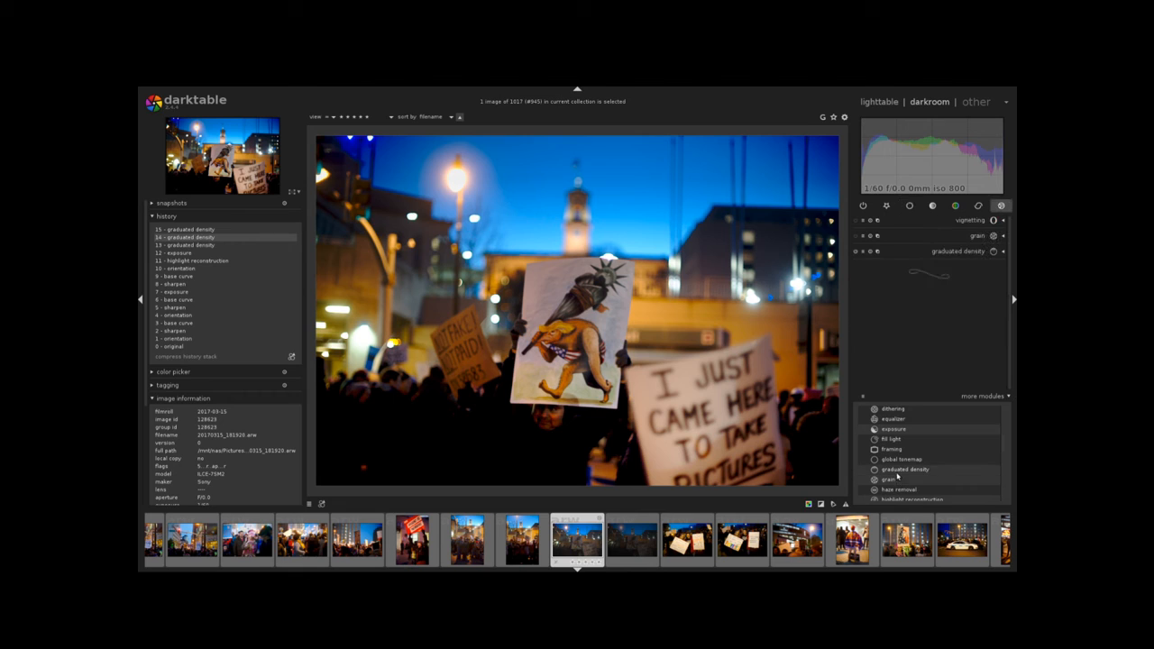
{"action": "left_click", "coordinate": [961, 251]}
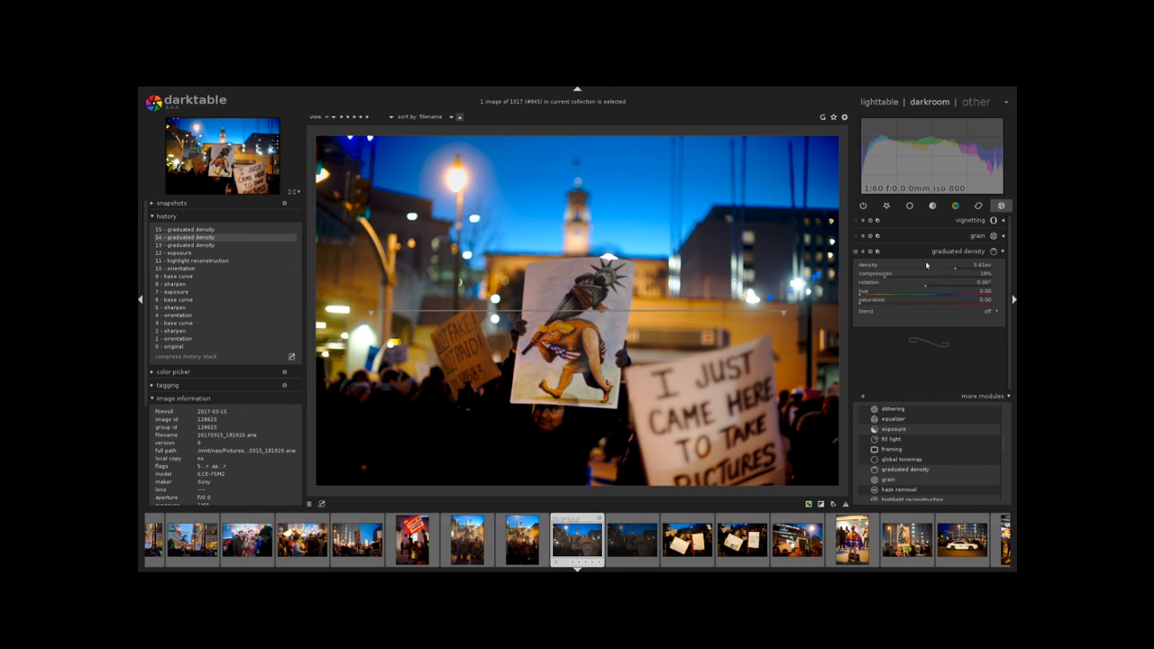
{"action": "left_click", "coordinate": [914, 251]}
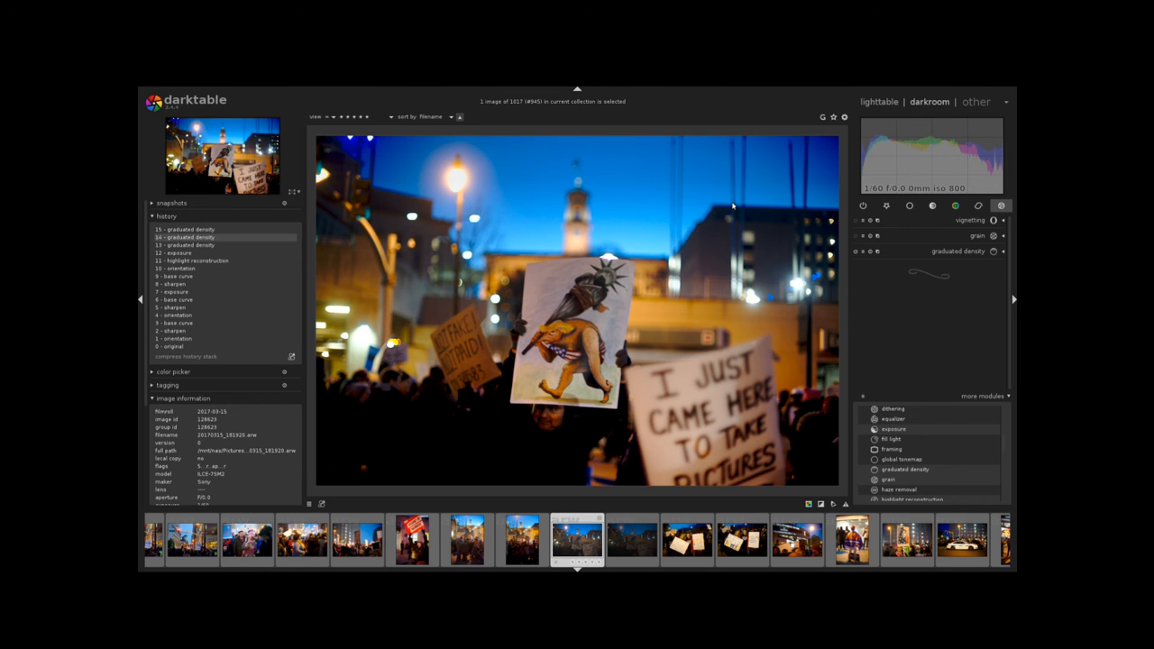
{"action": "left_click", "coordinate": [956, 253]}
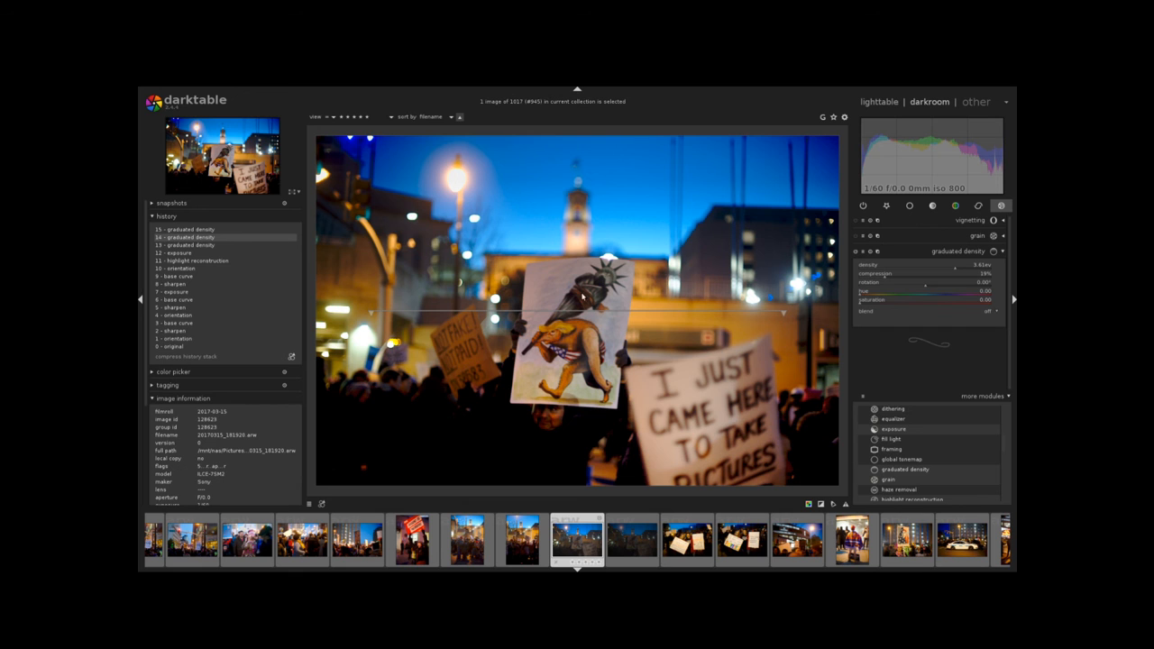
Reposition and rotate the graduated density line across the image, ending at about 0.30° rotation.
{"action": "left_click_drag", "start_coordinate": [574, 311], "coordinate": [550, 310]}
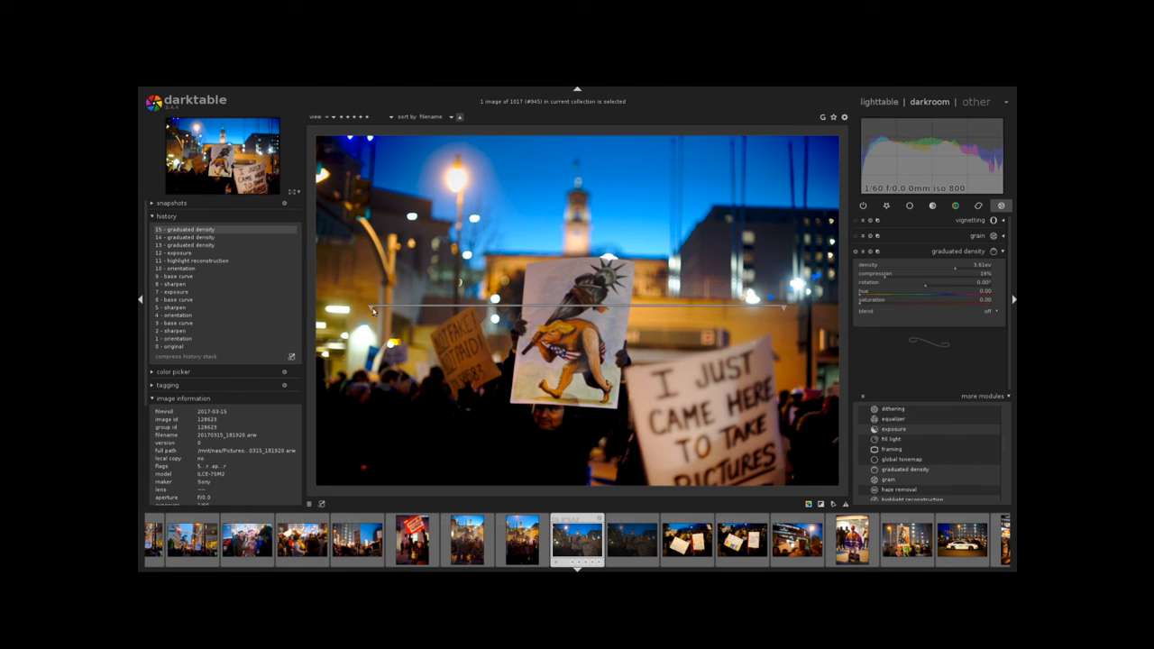
{"action": "left_click_drag", "start_coordinate": [372, 310], "coordinate": [442, 262]}
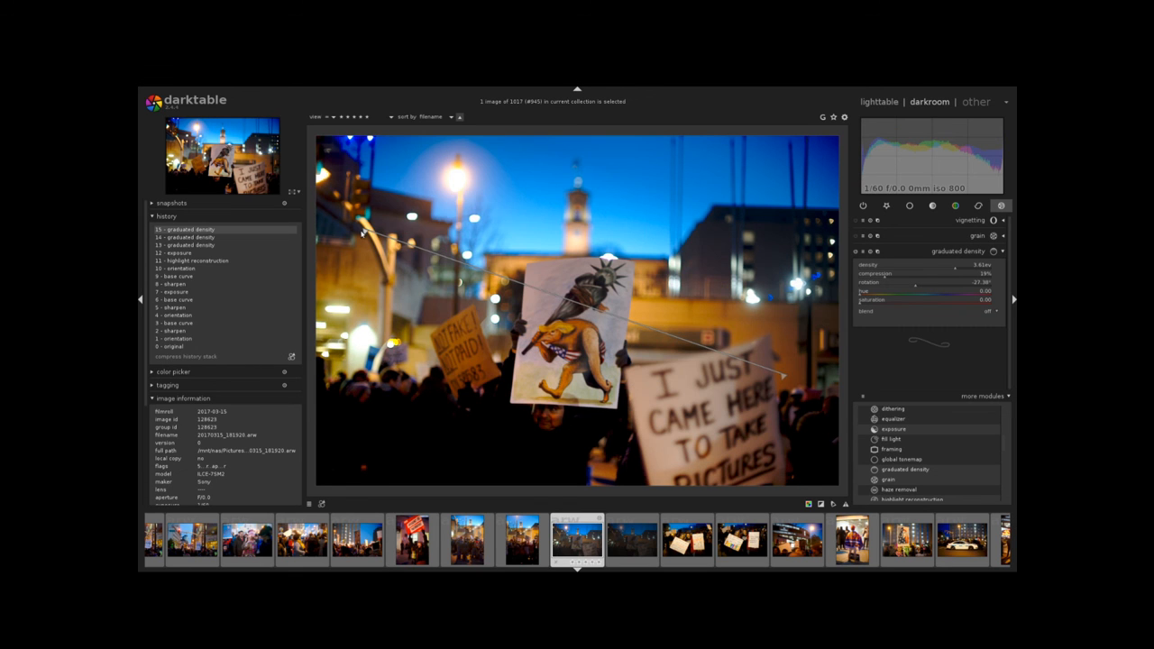
{"action": "left_click_drag", "start_coordinate": [362, 233], "coordinate": [365, 383]}
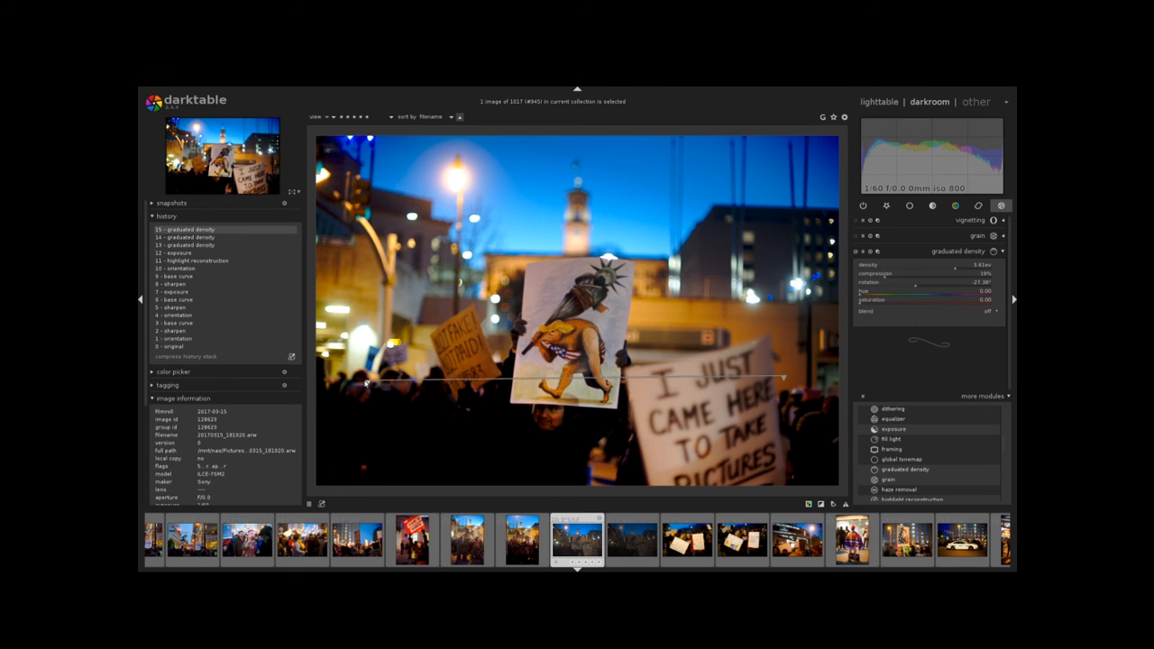
{"action": "left_click_drag", "start_coordinate": [600, 377], "coordinate": [595, 322]}
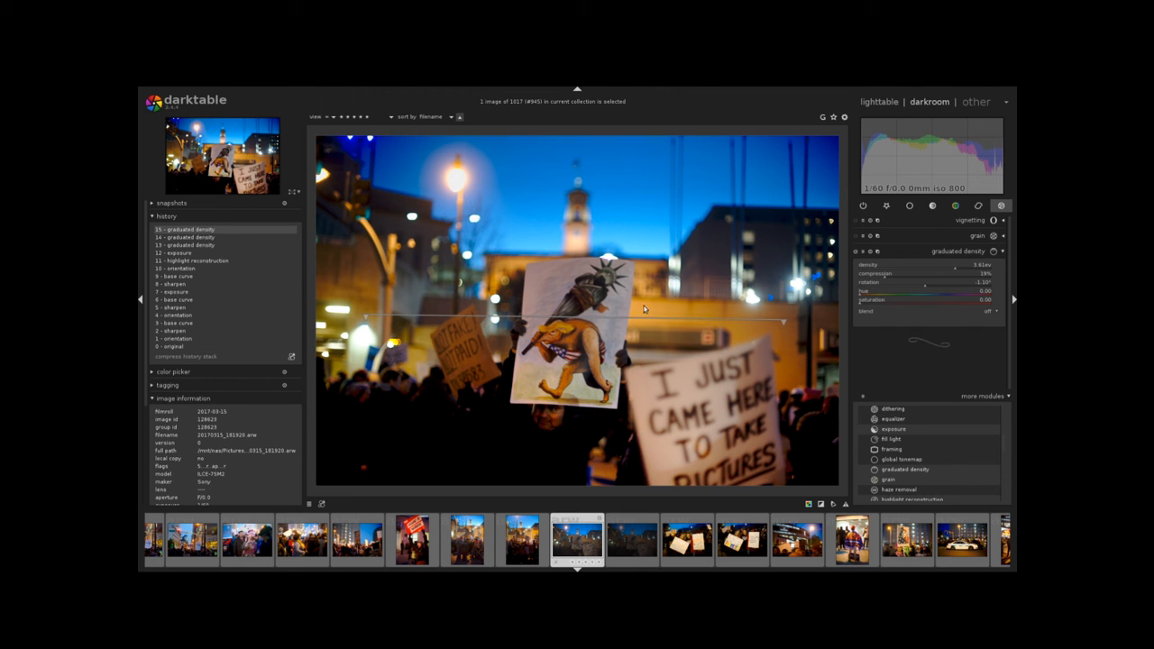
{"action": "left_click_drag", "start_coordinate": [784, 321], "coordinate": [790, 305]}
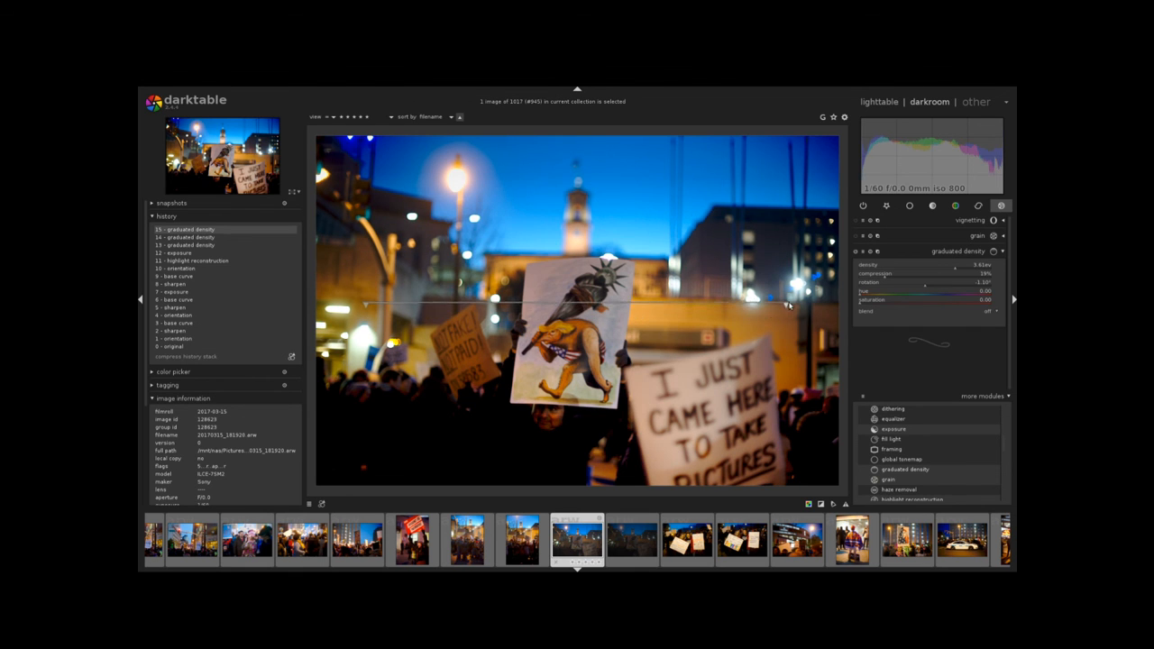
{"action": "left_click_drag", "start_coordinate": [569, 305], "coordinate": [576, 314]}
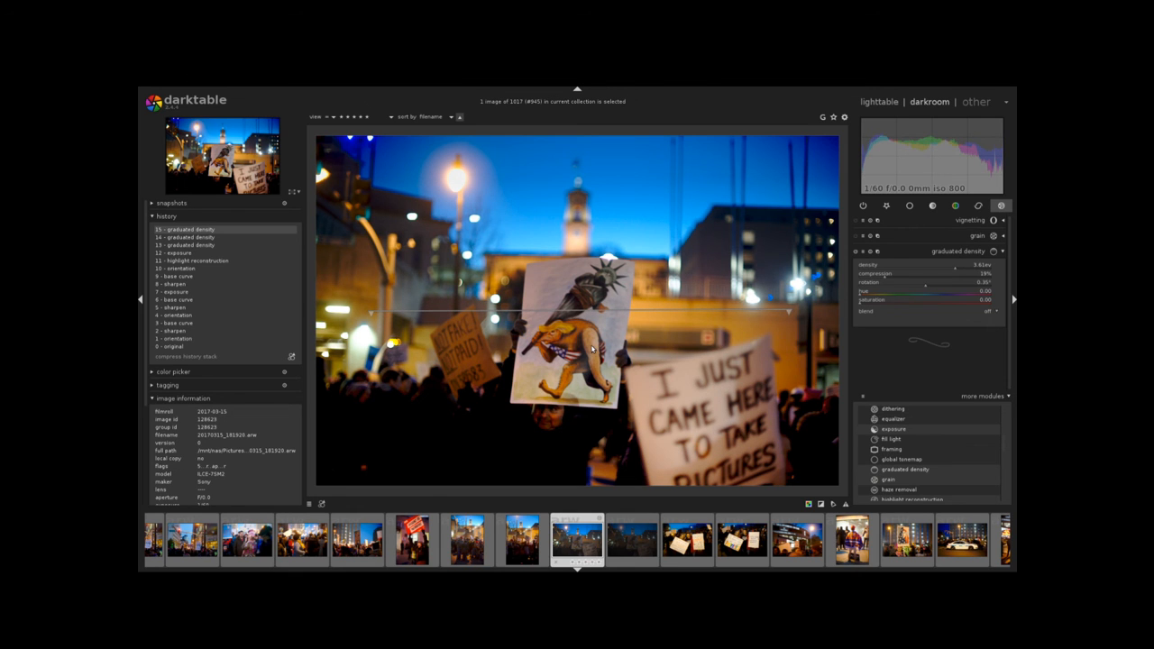